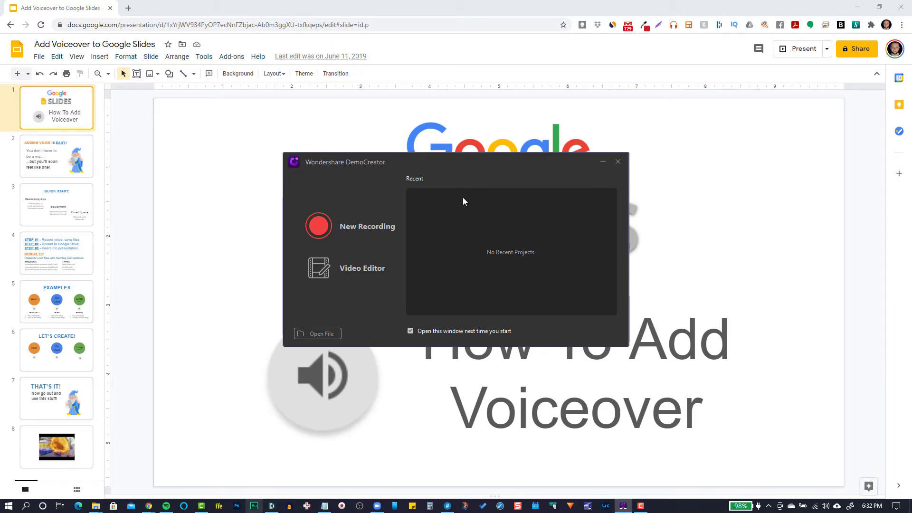
# Step: Start a new full-screen 1920×1080 recording and close the Integrated Camera preview
pyautogui.click(319, 226)
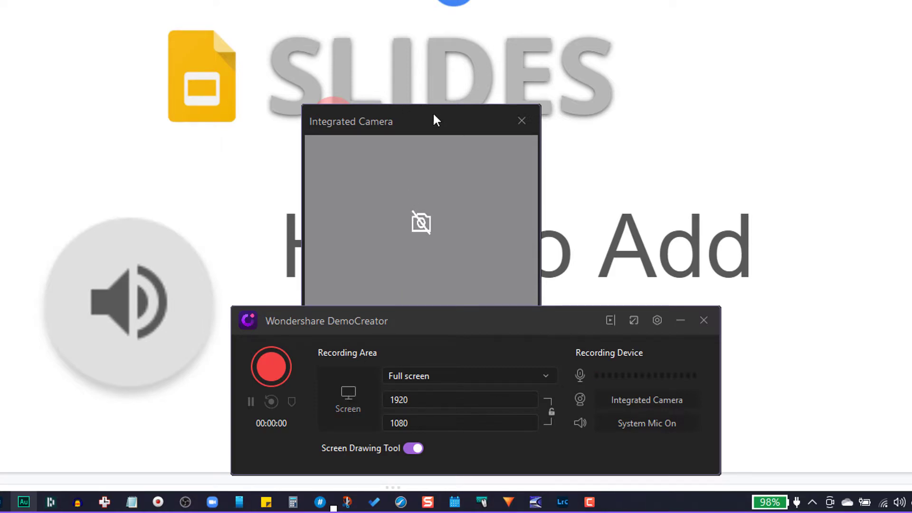
pyautogui.click(522, 121)
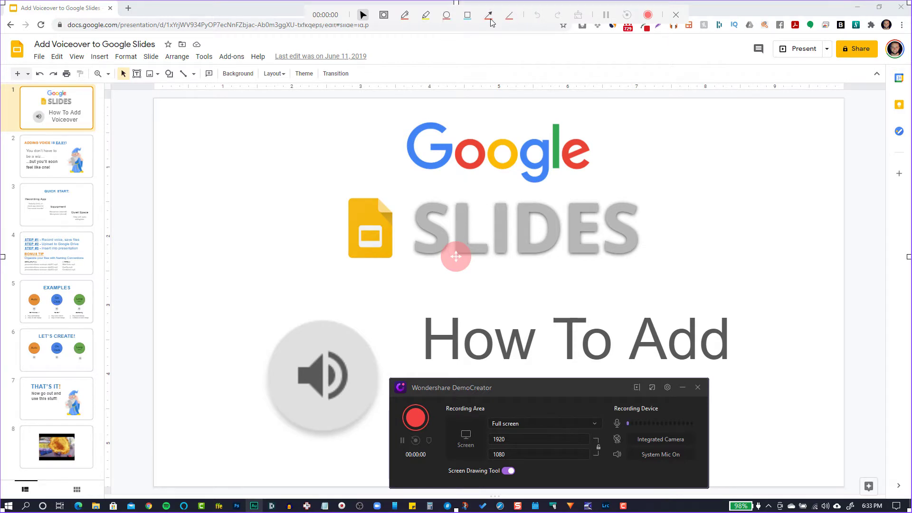
# Step: Begin recording, then present the Google Slides deck full screen and advance to QUICK START
pyautogui.click(415, 418)
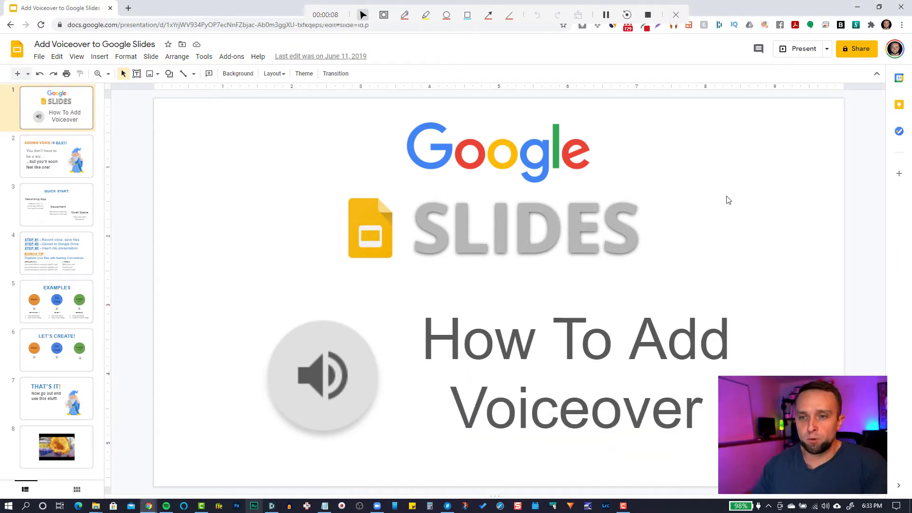
pyautogui.click(804, 50)
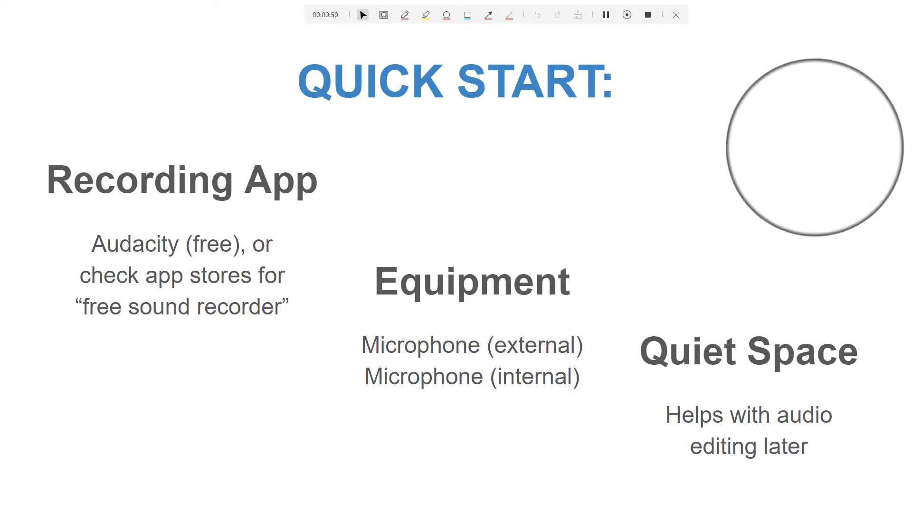
# Step: Highlight the Recording App, Equipment and Quiet Space headings
pyautogui.click(425, 16)
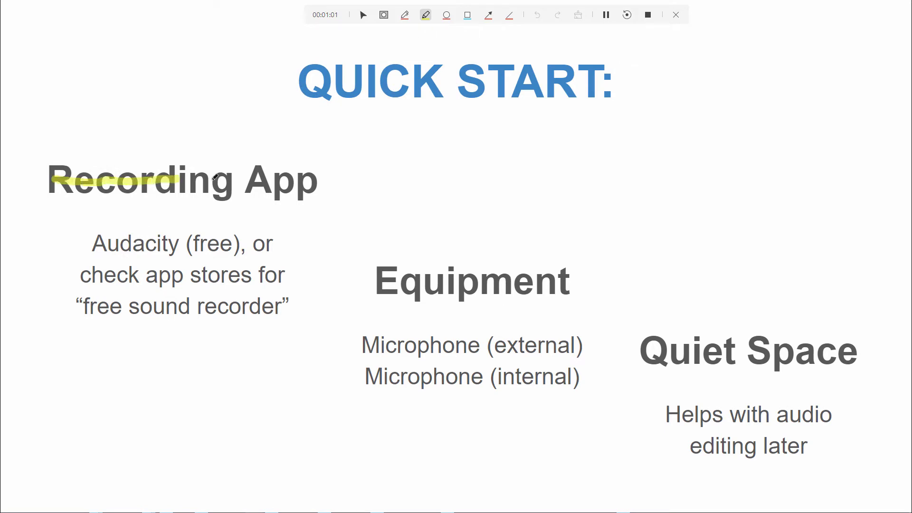
pyautogui.moveTo(215, 176); pyautogui.dragTo(287, 175)
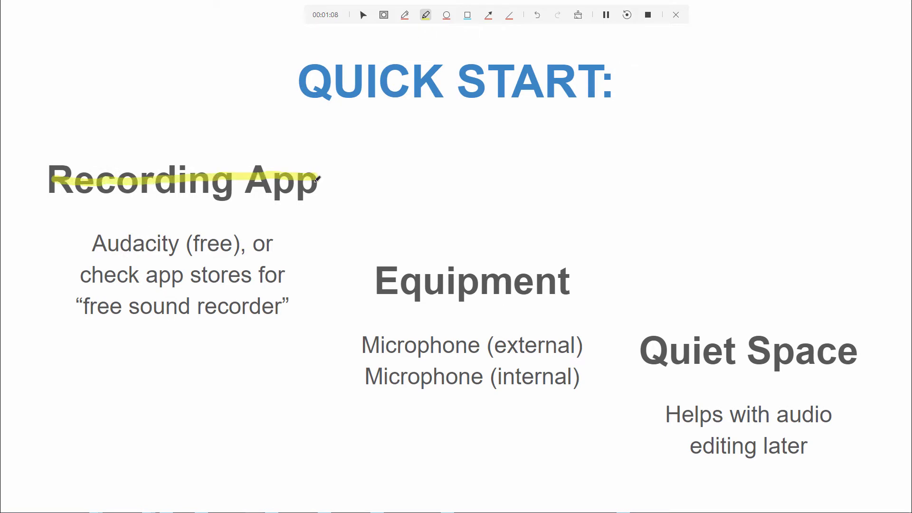
pyautogui.moveTo(380, 276); pyautogui.dragTo(531, 290)
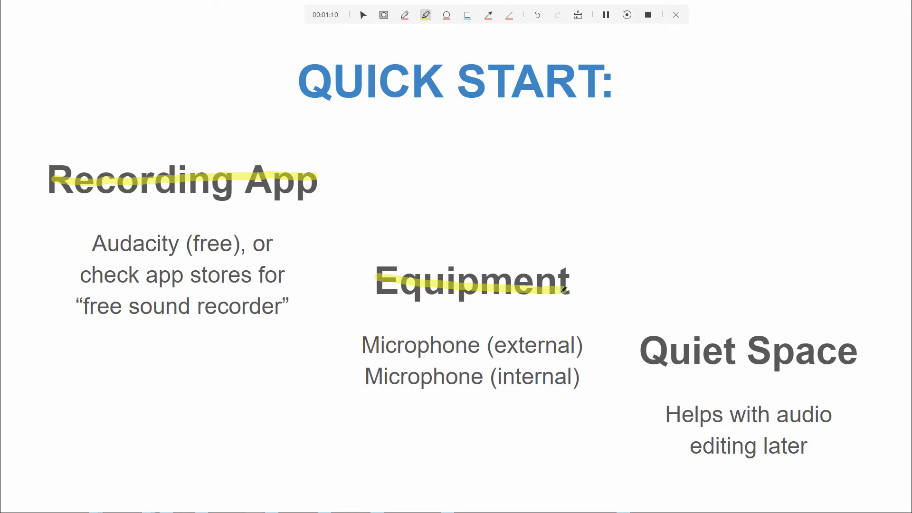
pyautogui.moveTo(698, 355); pyautogui.dragTo(811, 358)
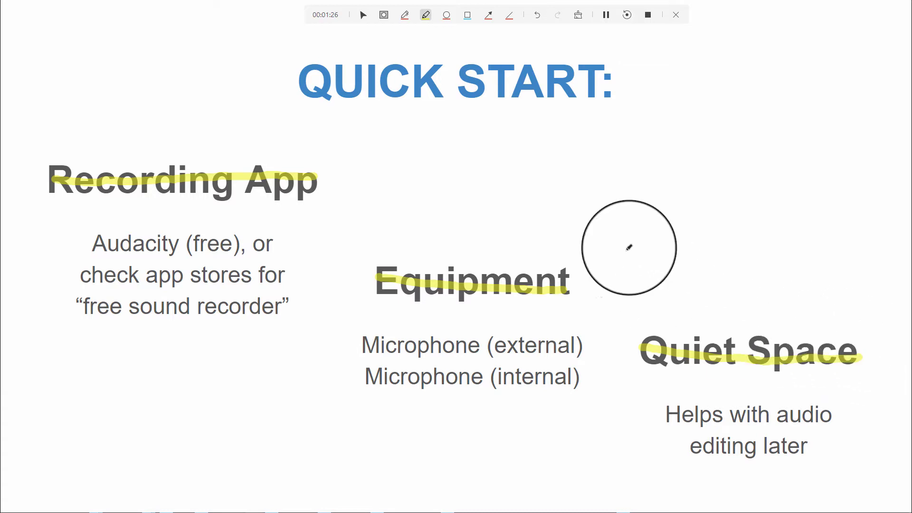
# Step: Magnify and spotlight the headings, then clear all highlights and return to the arrow pointer
pyautogui.click(384, 15)
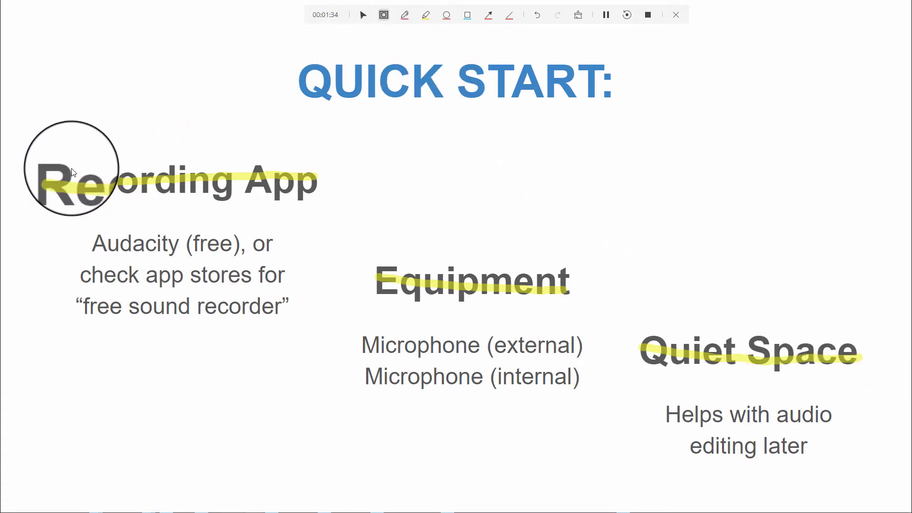
pyautogui.click(49, 180)
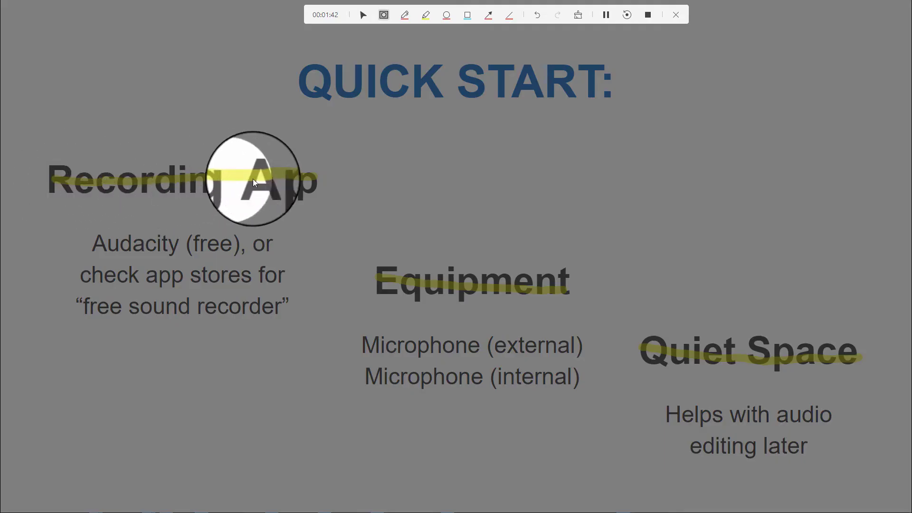
pyautogui.click(299, 179)
pyautogui.click(401, 283)
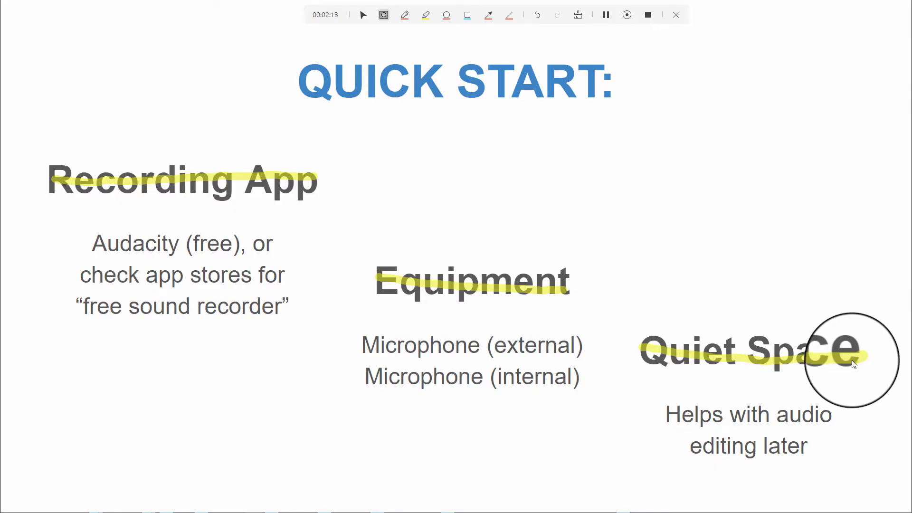
pyautogui.click(579, 14)
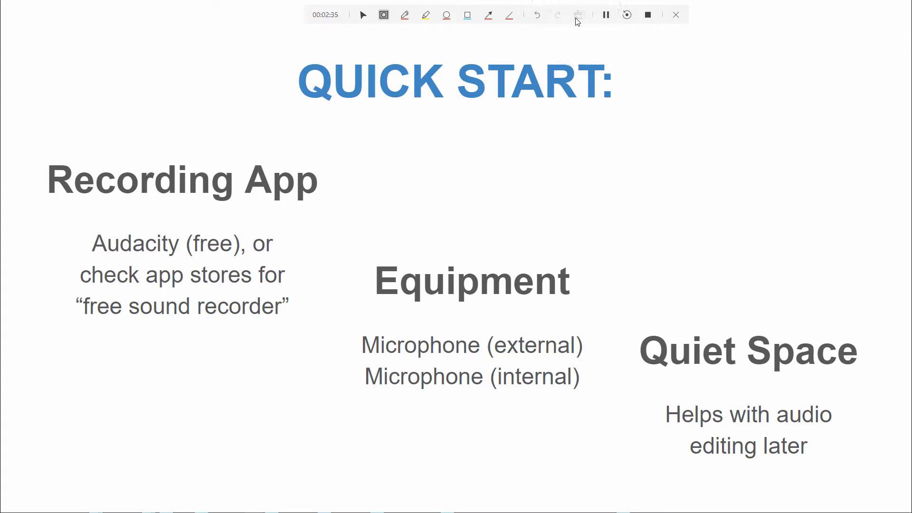
pyautogui.click(363, 16)
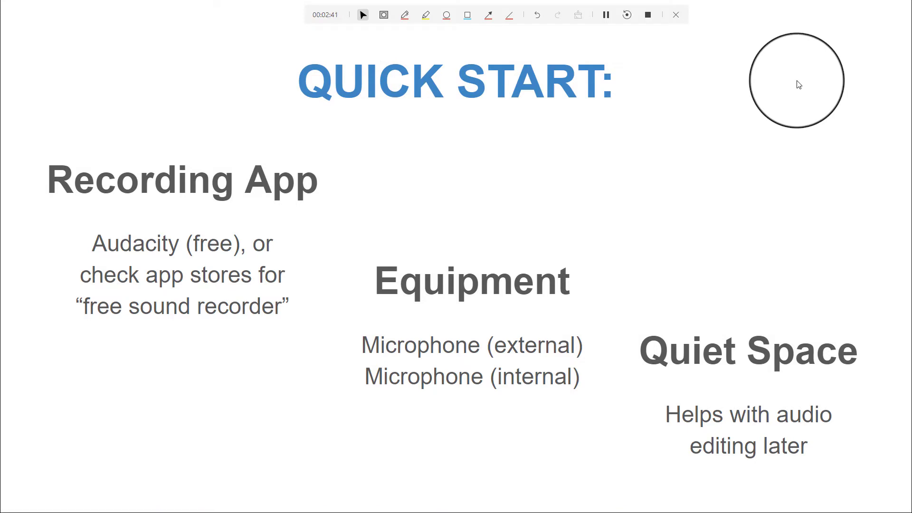
# Step: On the next slide, underline 'save files' in red and frame the SEQUENTIAL and LITERAL lists in green
pyautogui.press('Right')
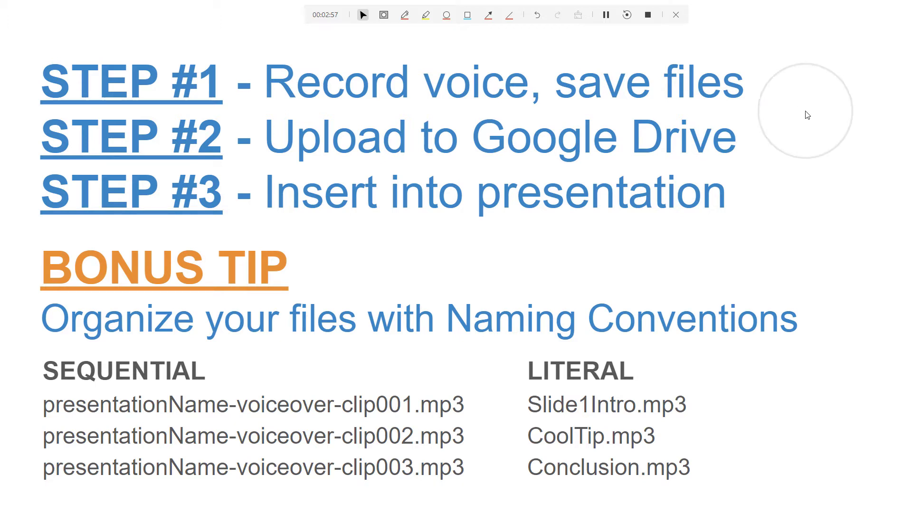
pyautogui.click(509, 18)
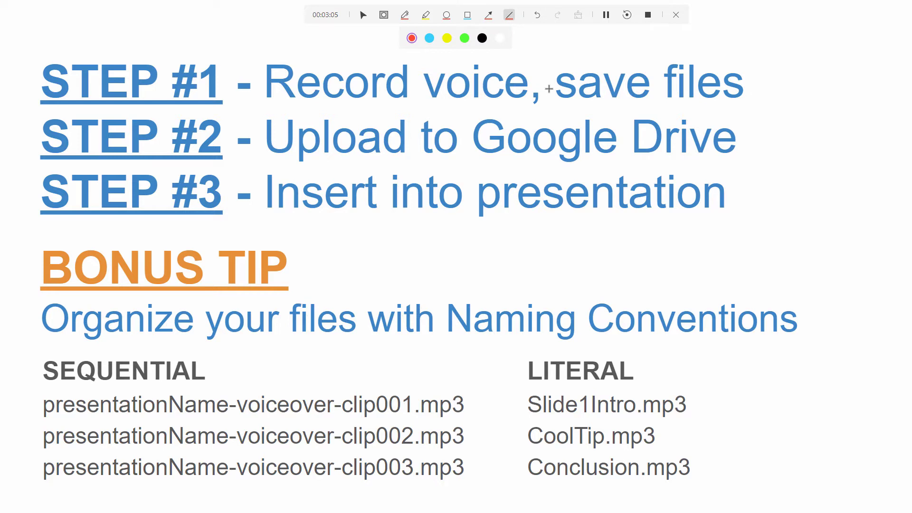
pyautogui.moveTo(551, 104); pyautogui.dragTo(752, 104)
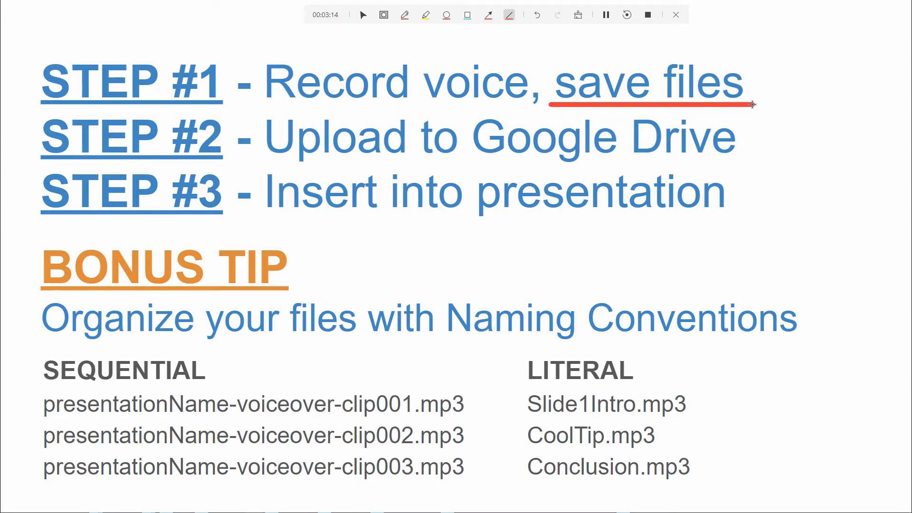
pyautogui.click(468, 16)
pyautogui.click(464, 38)
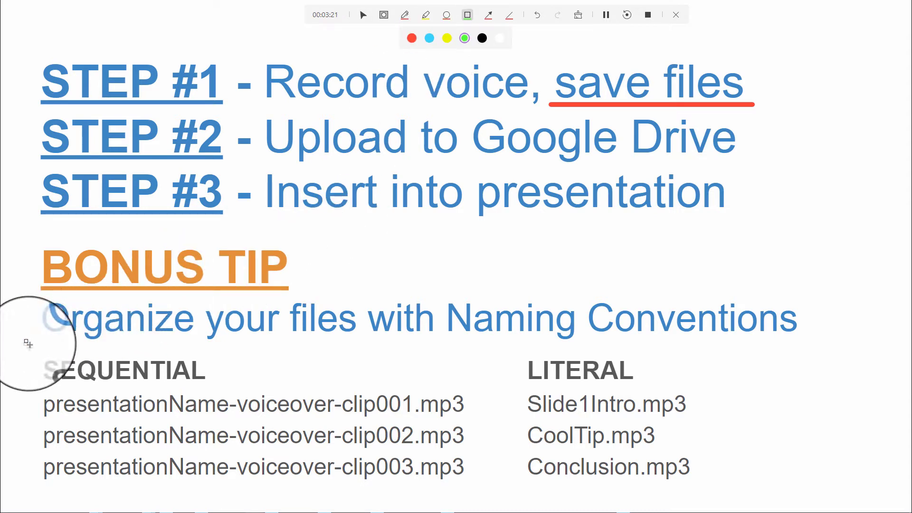
pyautogui.moveTo(27, 345); pyautogui.dragTo(720, 491)
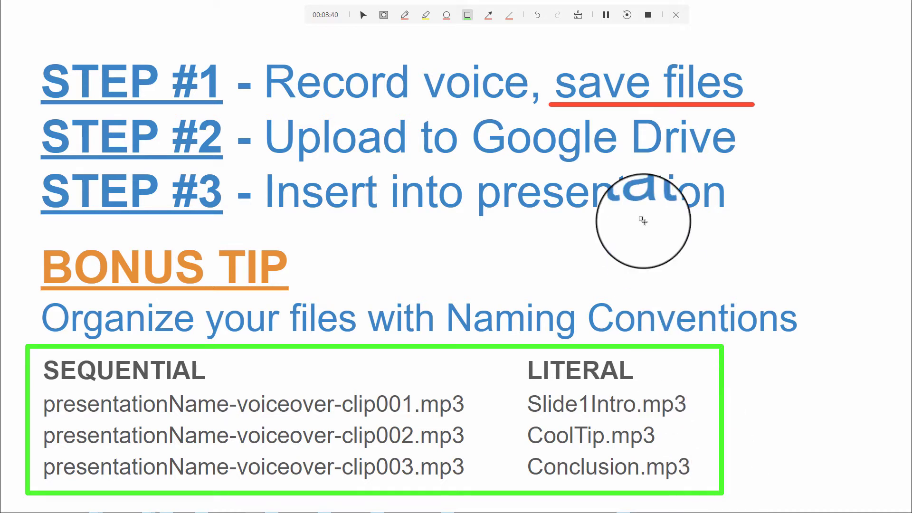
# Step: Clear the underline and box, then advance to the EXAMPLES slide
pyautogui.click(577, 15)
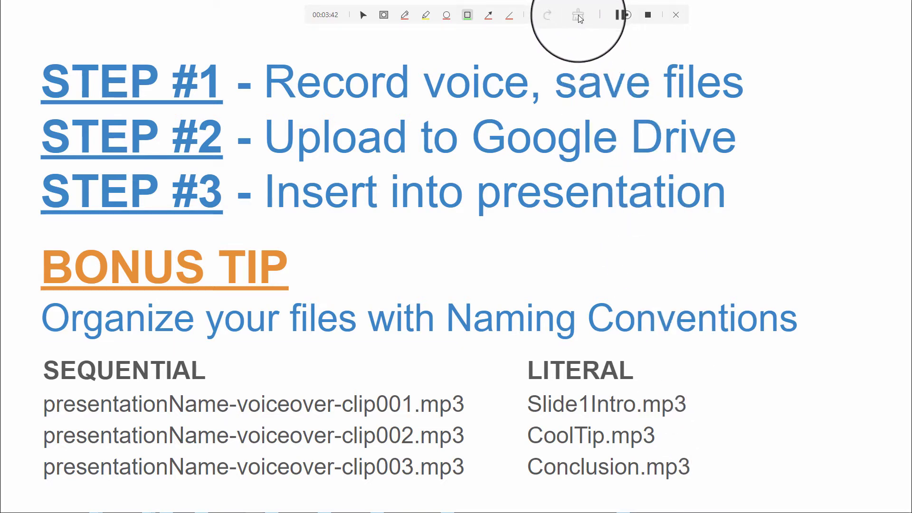
pyautogui.click(363, 15)
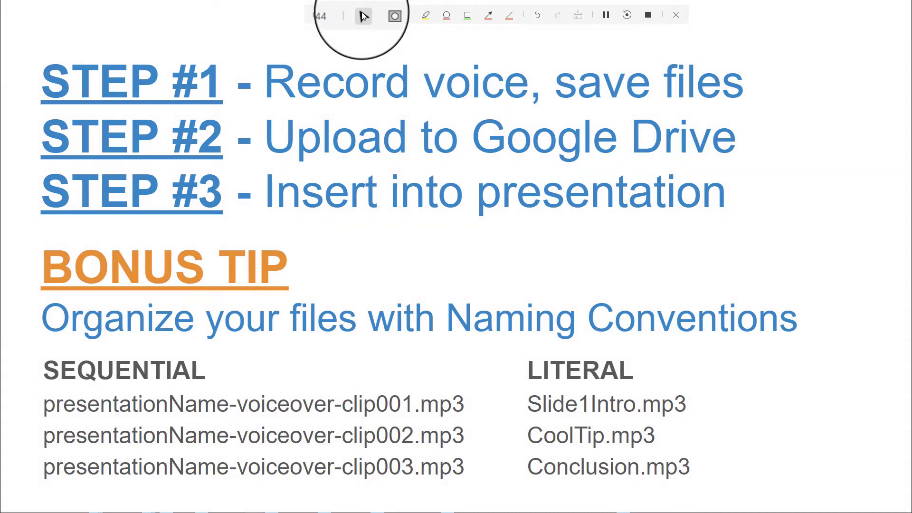
pyautogui.press('Right')
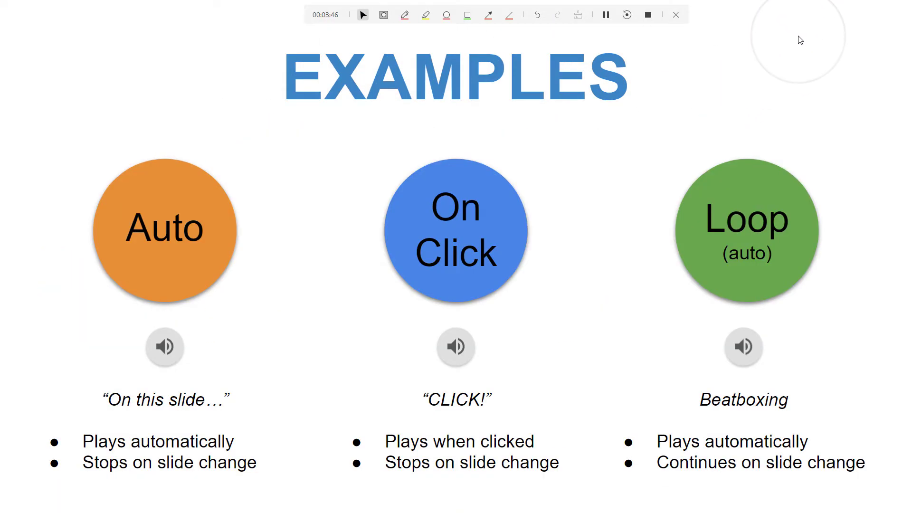
# Step: Spotlight the speakers, scribble red under 'use this stuff!' on THAT'S IT, and stop recording
pyautogui.click(384, 14)
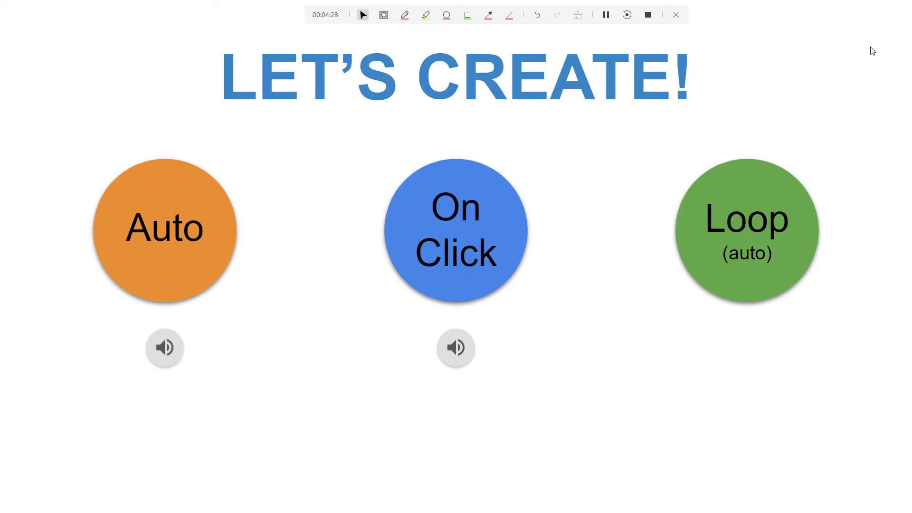
pyautogui.press('Right')
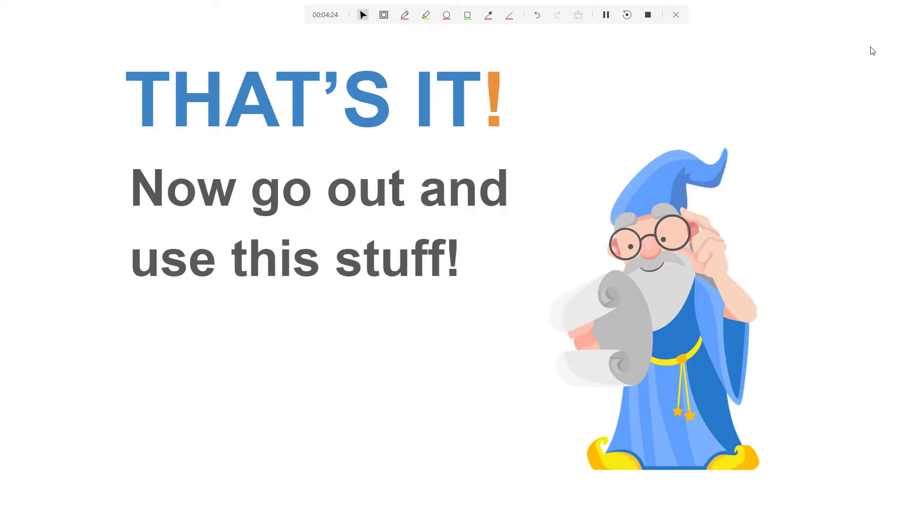
pyautogui.click(404, 15)
pyautogui.moveTo(187, 303)
pyautogui.mouseDown()
pyautogui.moveTo(386, 318)
pyautogui.moveTo(267, 368)
pyautogui.moveTo(302, 396)
pyautogui.mouseUp()
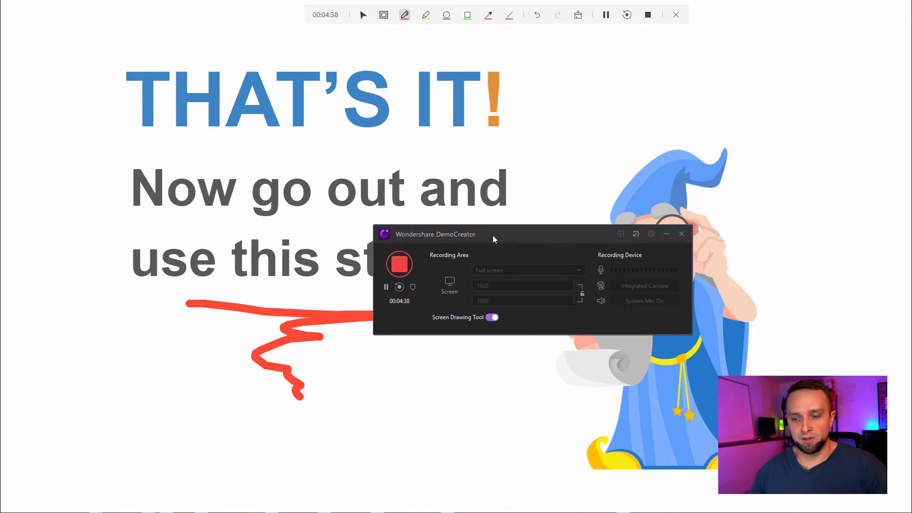
pyautogui.click(397, 263)
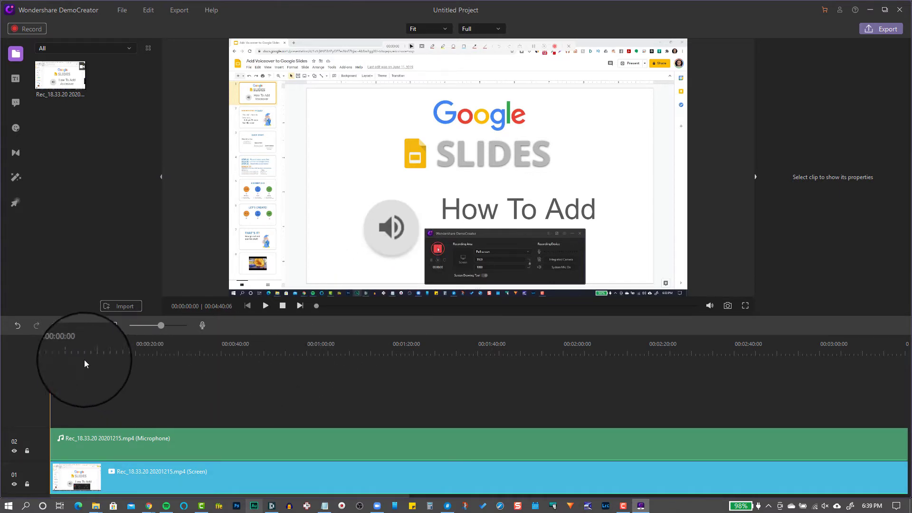
# Step: Split both tracks a few seconds in and delete the opening pieces
pyautogui.moveTo(49, 336); pyautogui.dragTo(126, 360)
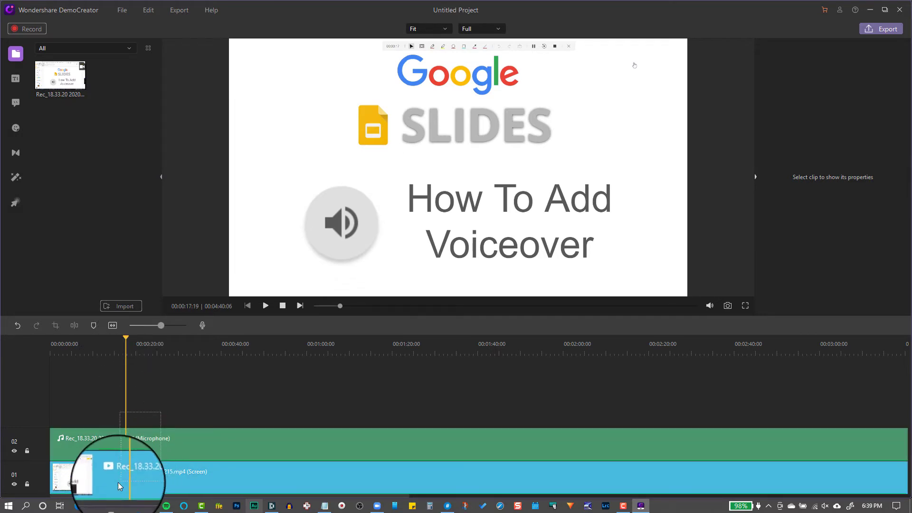
pyautogui.click(75, 325)
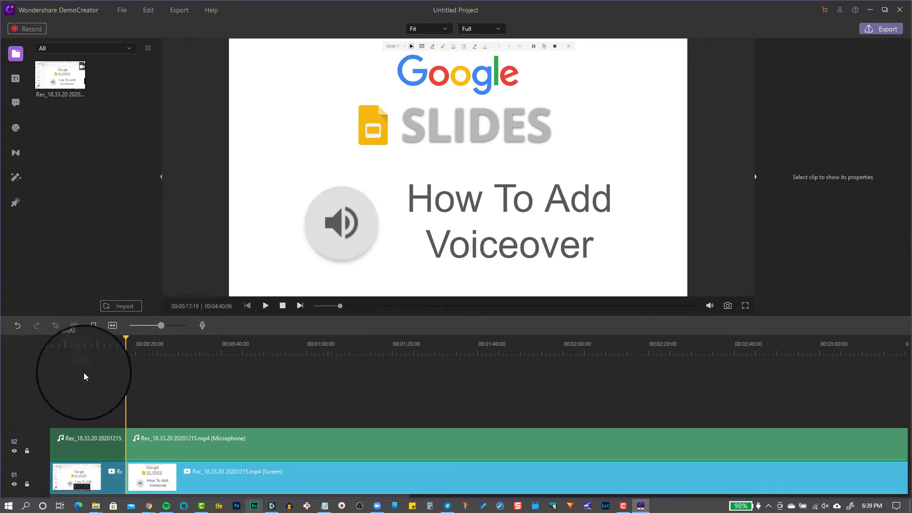
pyautogui.moveTo(90, 403); pyautogui.dragTo(66, 478)
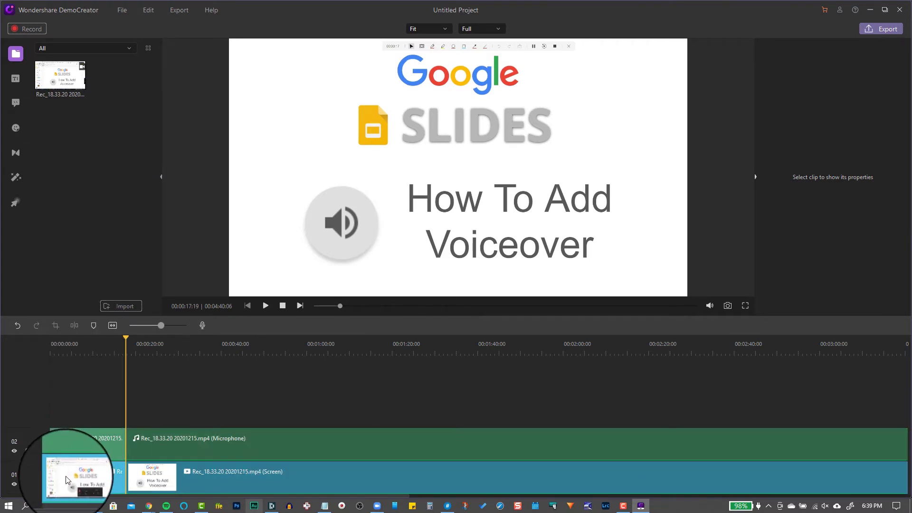
pyautogui.press('Delete')
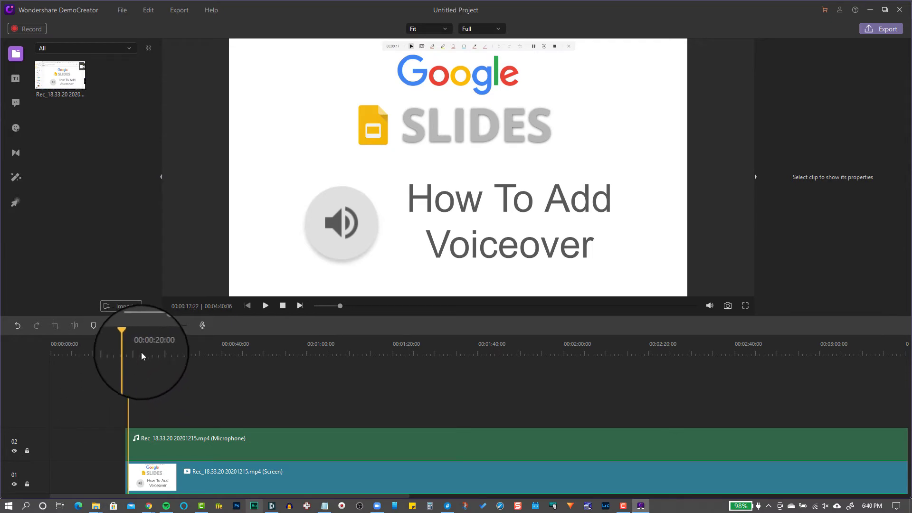
# Step: Split at 4:36:02, delete the tail piece, and move both clips to 0:00
pyautogui.moveTo(141, 351)
pyautogui.mouseDown()
pyautogui.moveTo(909, 353)
pyautogui.moveTo(907, 328)
pyautogui.moveTo(602, 335)
pyautogui.moveTo(750, 345)
pyautogui.mouseUp()
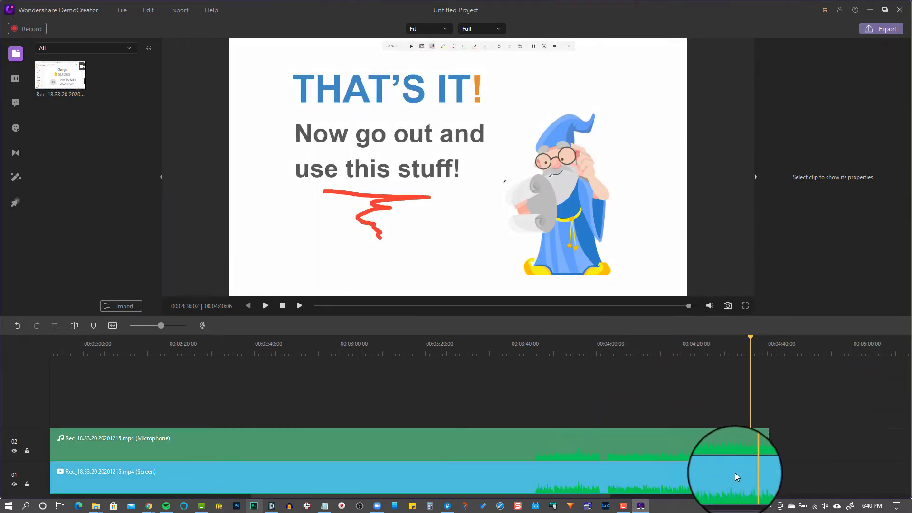
pyautogui.click(76, 325)
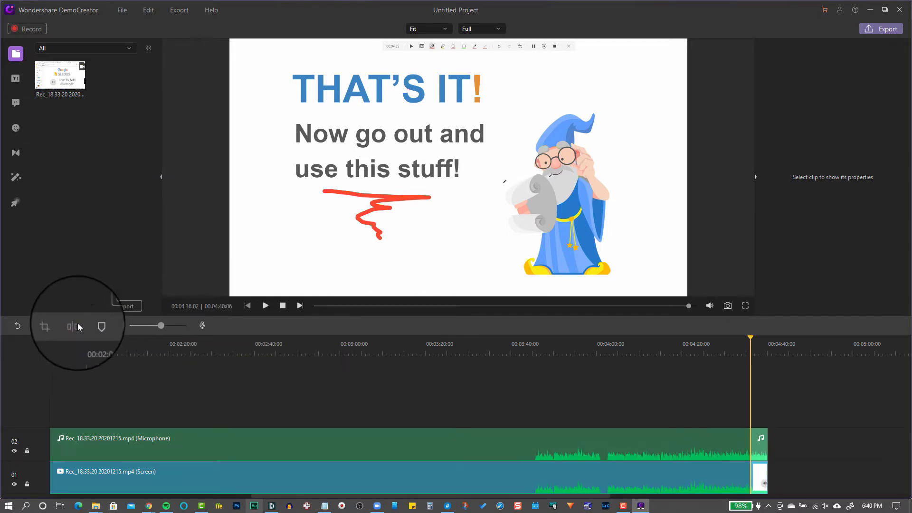
pyautogui.moveTo(785, 412); pyautogui.dragTo(763, 484)
pyautogui.press('Delete')
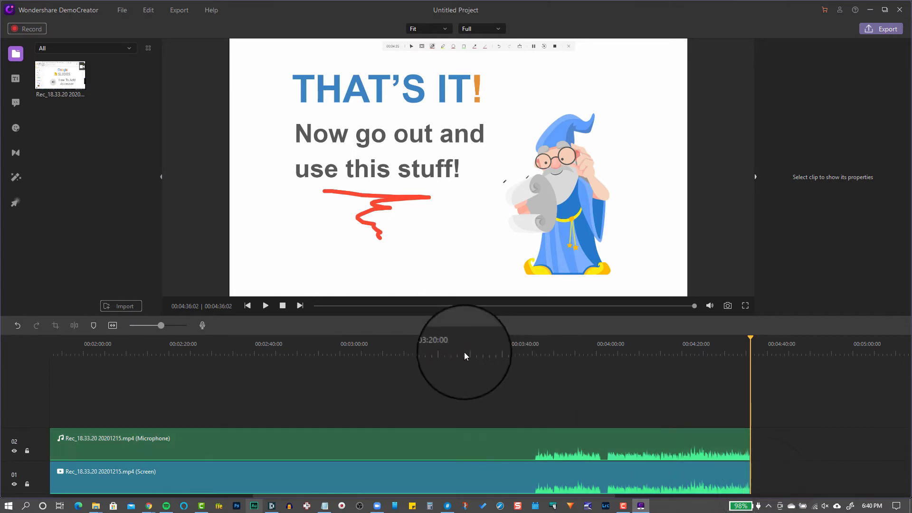
pyautogui.moveTo(161, 326); pyautogui.dragTo(156, 329)
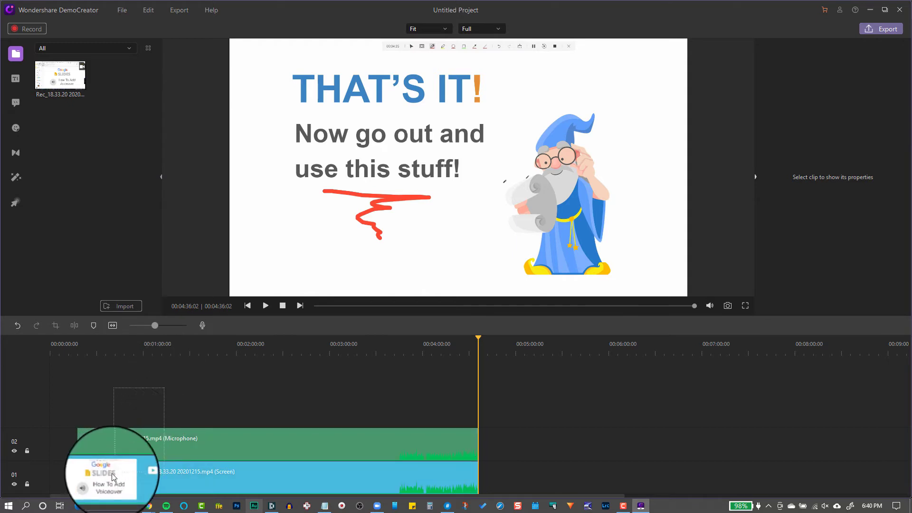
pyautogui.moveTo(119, 446); pyautogui.dragTo(102, 448)
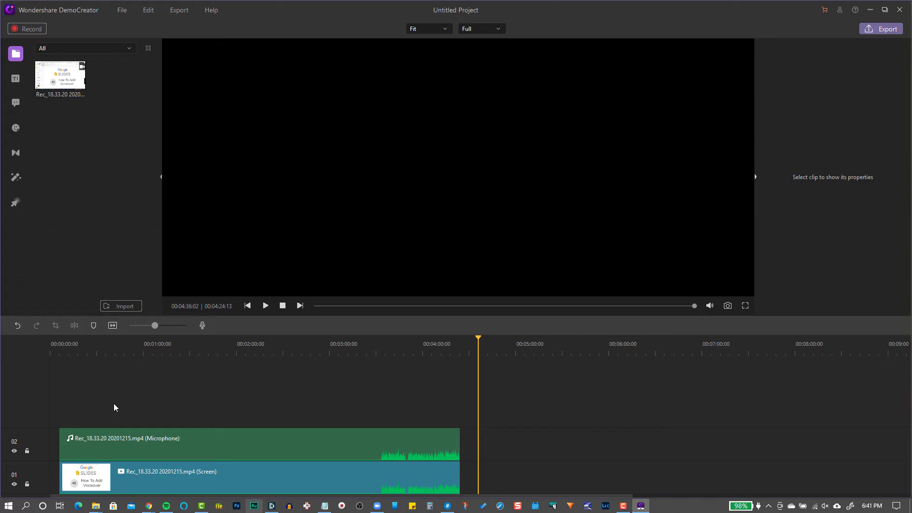
# Step: Drop the Opener 6 title onto the timeline at 0:00 and select the new clip
pyautogui.click(16, 81)
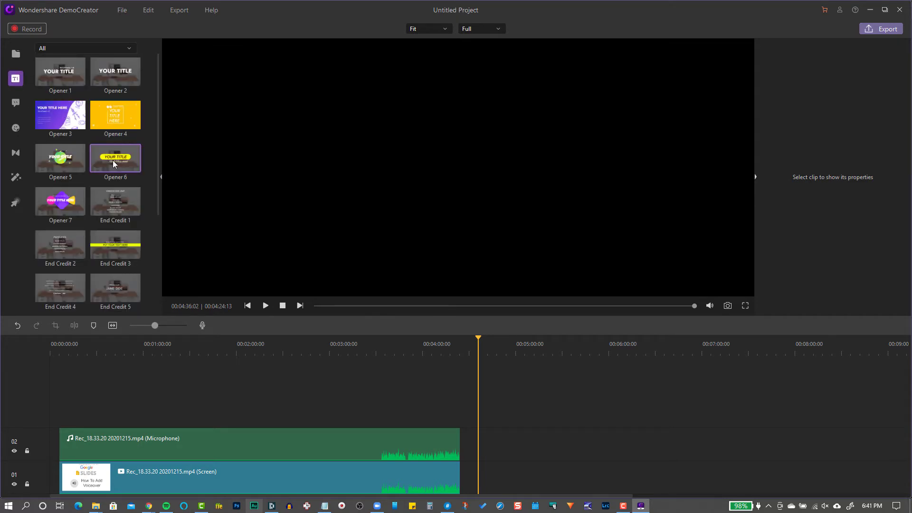
pyautogui.moveTo(113, 161); pyautogui.dragTo(47, 413)
pyautogui.moveTo(477, 350); pyautogui.dragTo(53, 343)
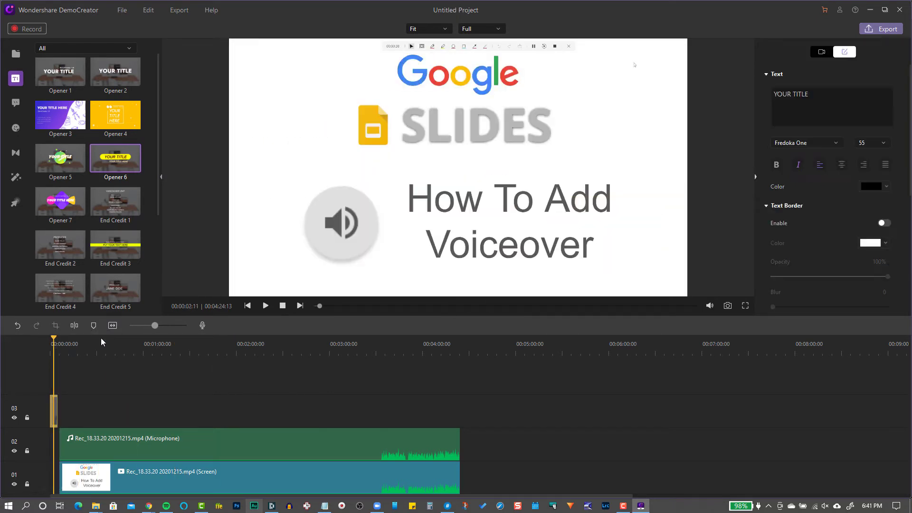
pyautogui.moveTo(155, 327); pyautogui.dragTo(168, 328)
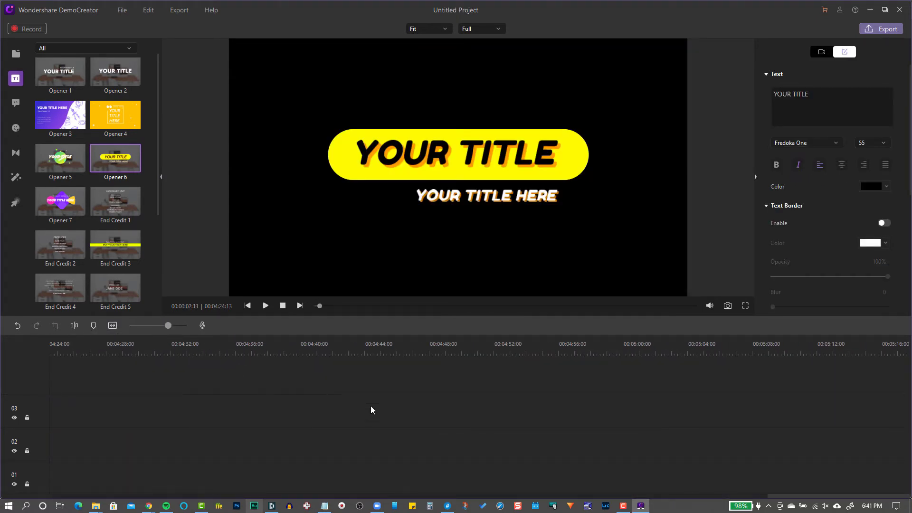
pyautogui.moveTo(770, 497); pyautogui.dragTo(57, 497)
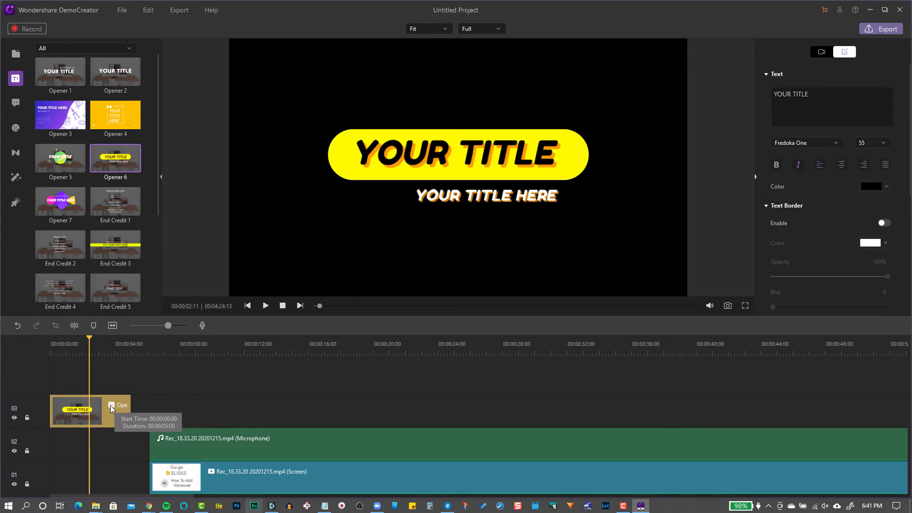
pyautogui.click(110, 405)
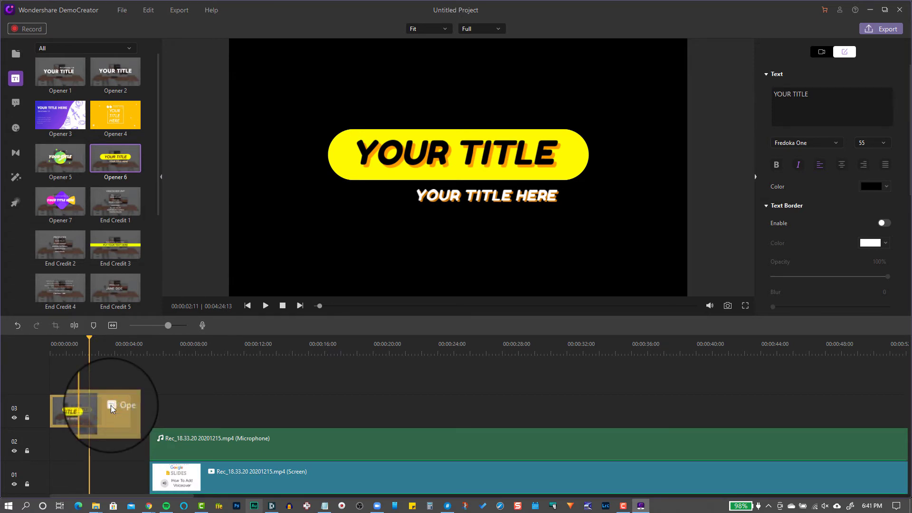
pyautogui.click(476, 281)
# Step: Replace YOUR TITLE with 'Google Slides' and the subtitle with 'How to Add Voiceover'
pyautogui.click(824, 95)
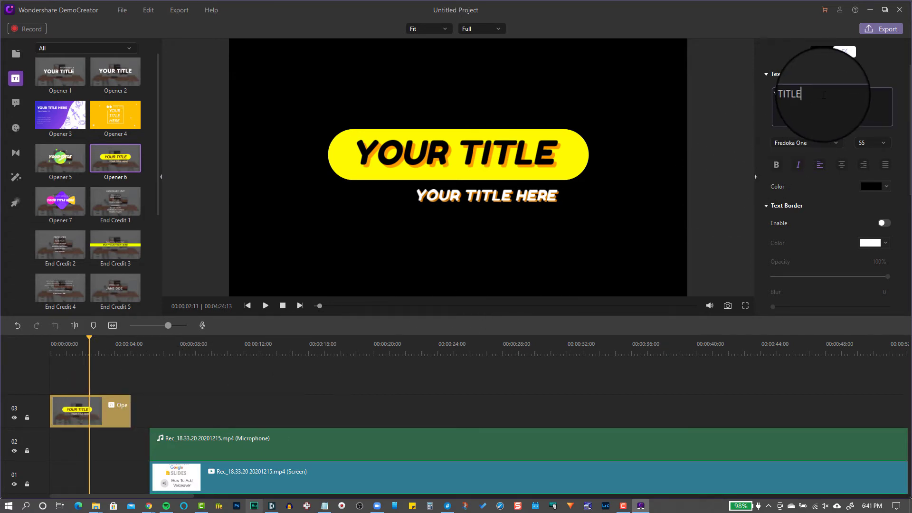
pyautogui.press('BackSpace')
pyautogui.press('BackSpace')
pyautogui.press('BackSpace')
pyautogui.press('BackSpace')
pyautogui.press('BackSpace')
pyautogui.press('BackSpace')
pyautogui.press('BackSpace')
pyautogui.press('BackSpace')
pyautogui.press('BackSpace')
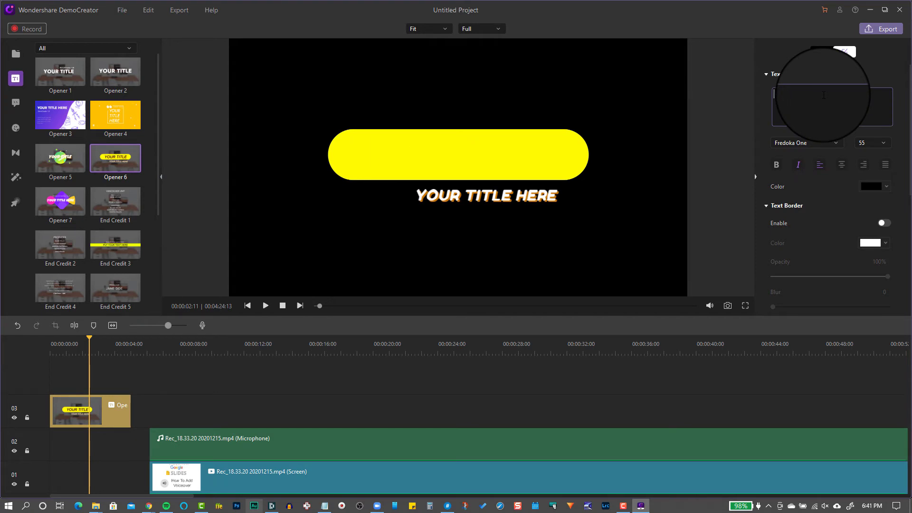
pyautogui.write('Google Slides')
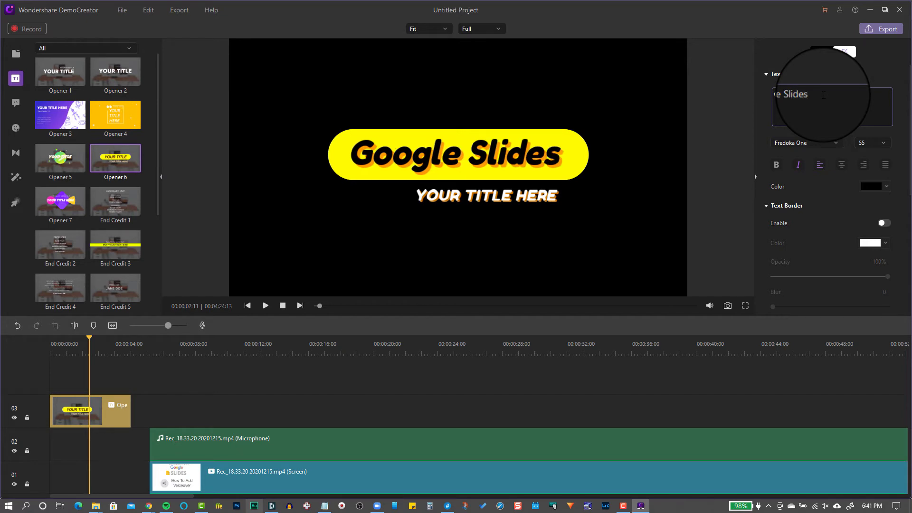
pyautogui.click(531, 196)
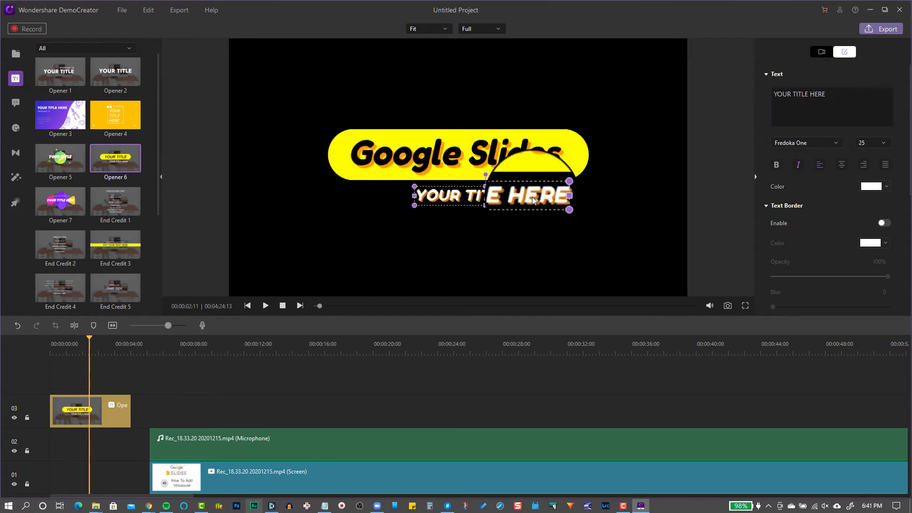
pyautogui.press('BackSpace')
pyautogui.press('BackSpace')
pyautogui.press('BackSpace')
pyautogui.press('BackSpace')
pyautogui.press('BackSpace')
pyautogui.press('BackSpace')
pyautogui.press('BackSpace')
pyautogui.press('BackSpace')
pyautogui.press('BackSpace')
pyautogui.press('BackSpace')
pyautogui.press('BackSpace')
pyautogui.press('BackSpace')
pyautogui.press('BackSpace')
pyautogui.press('BackSpace')
pyautogui.press('BackSpace')
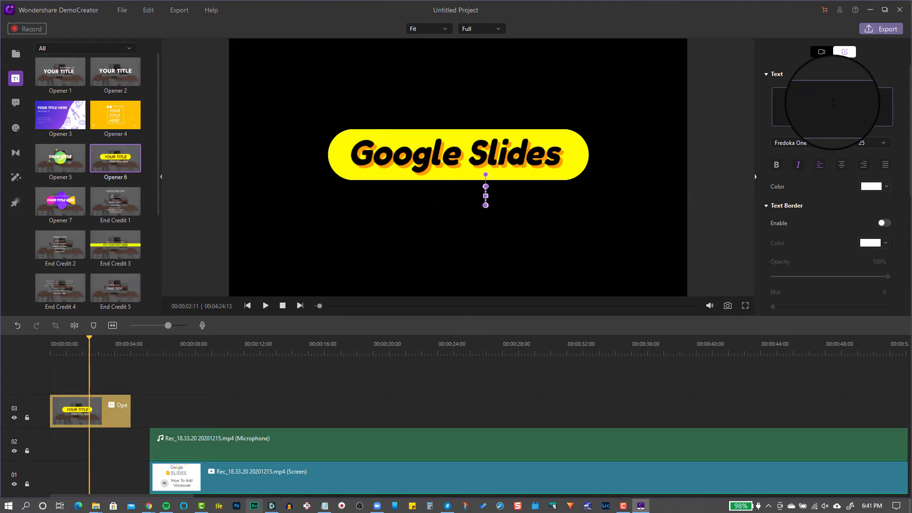
pyautogui.write('How to Add Vo')
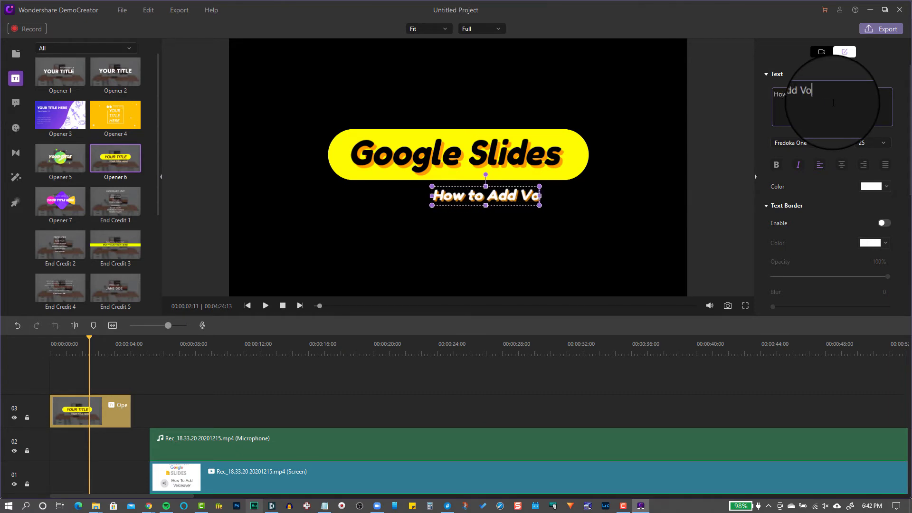
pyautogui.write('iceover')
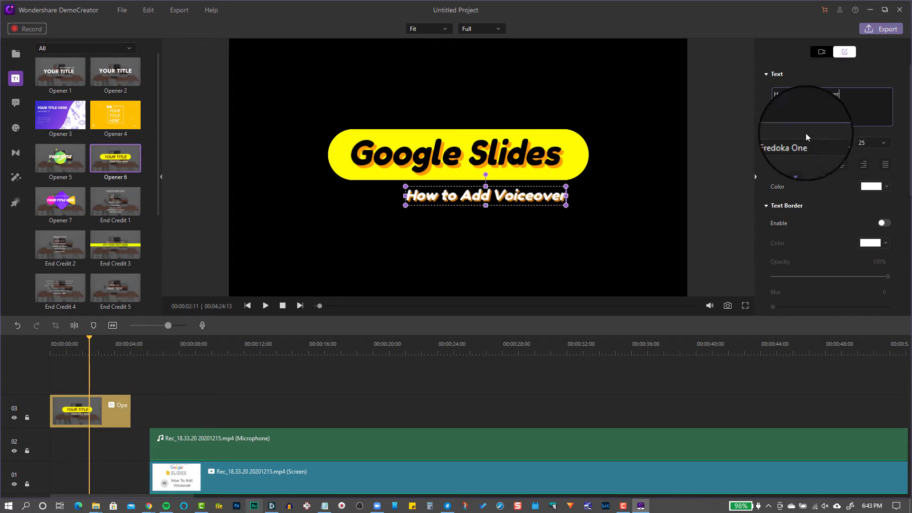
# Step: Make the 'Google Slides' title text blue
pyautogui.click(546, 152)
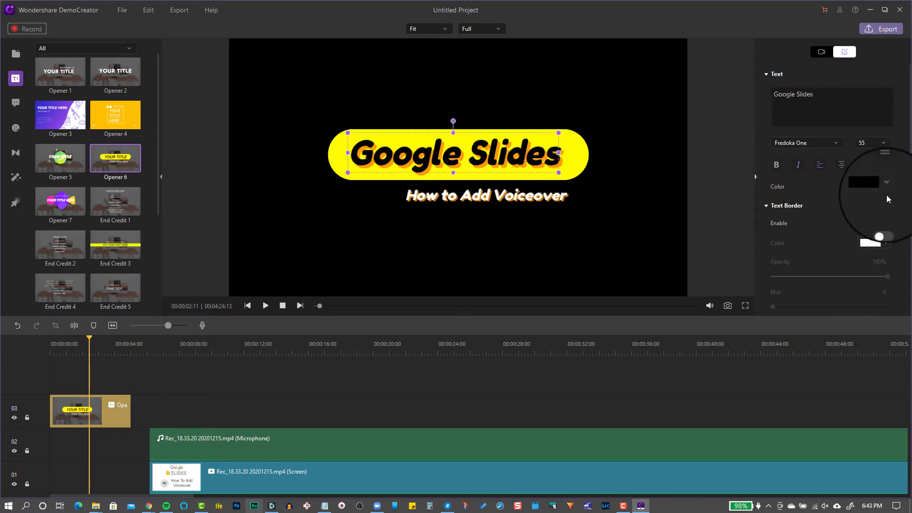
pyautogui.click(885, 186)
pyautogui.click(848, 213)
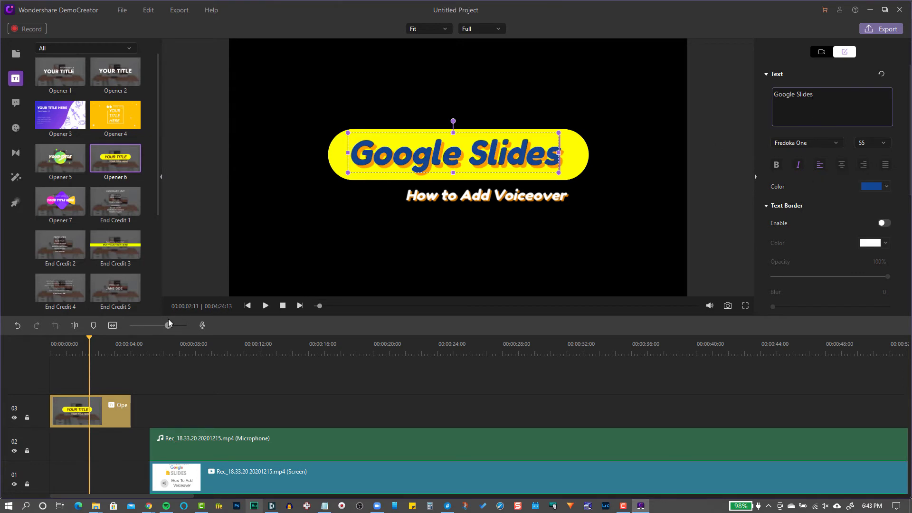
# Step: Play the opener from 0:00 to review it, then pause and deselect the clip
pyautogui.moveTo(86, 355); pyautogui.dragTo(44, 360)
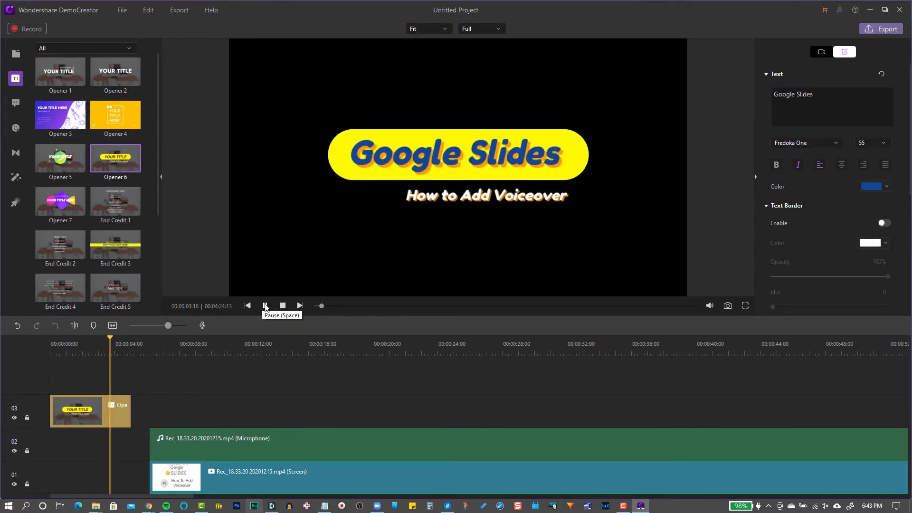
pyautogui.click(265, 306)
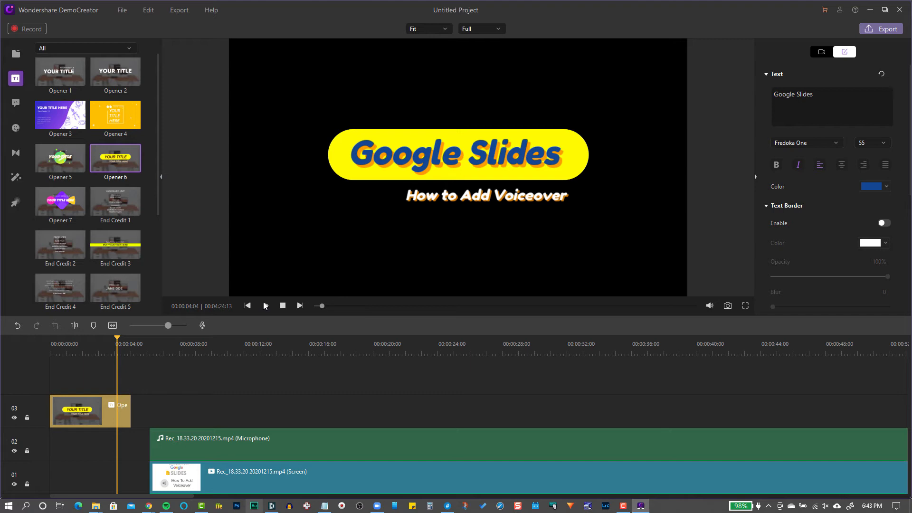
pyautogui.click(280, 411)
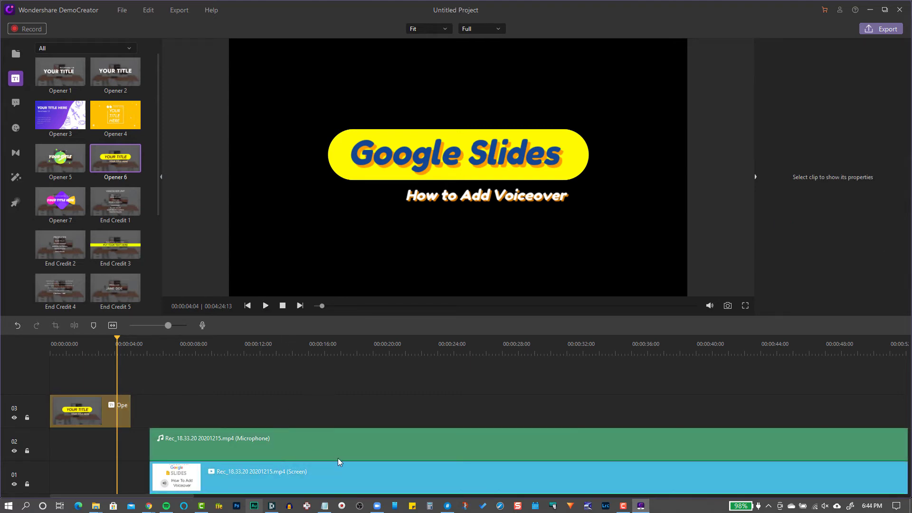
# Step: Slide the recording under the opener and add Dissolve to the opener and the screen clip's start
pyautogui.moveTo(340, 445); pyautogui.dragTo(290, 454)
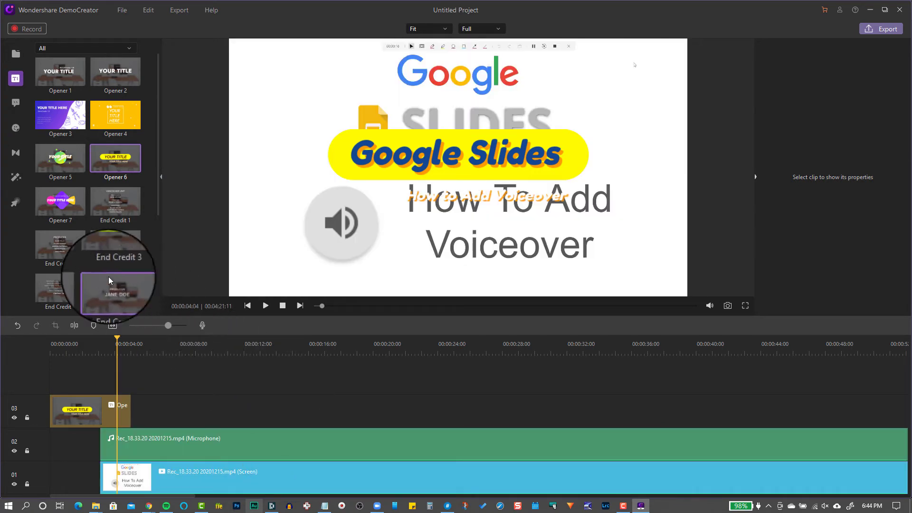
pyautogui.click(16, 153)
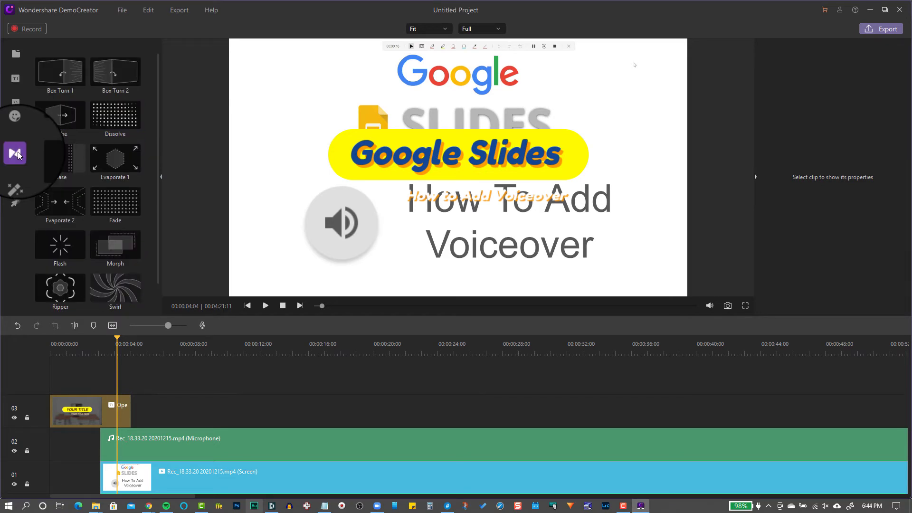
pyautogui.moveTo(112, 114); pyautogui.dragTo(116, 394)
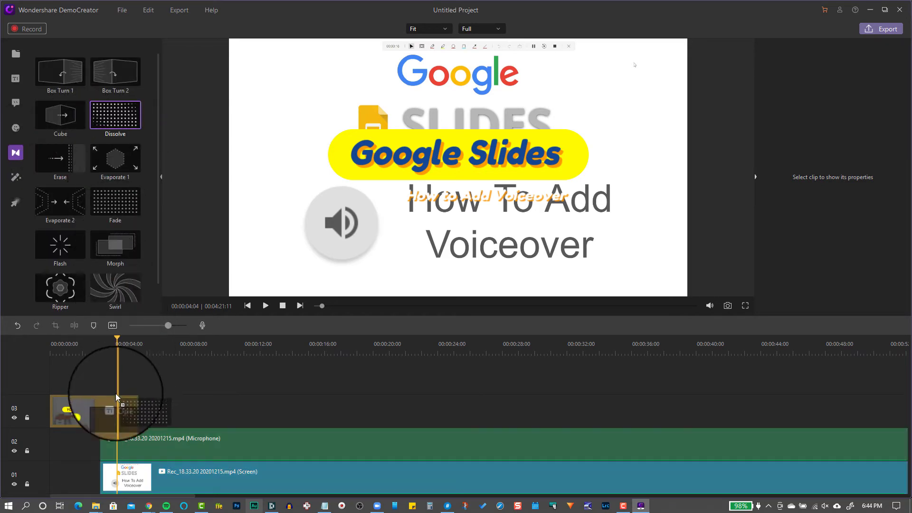
pyautogui.moveTo(126, 116); pyautogui.dragTo(107, 477)
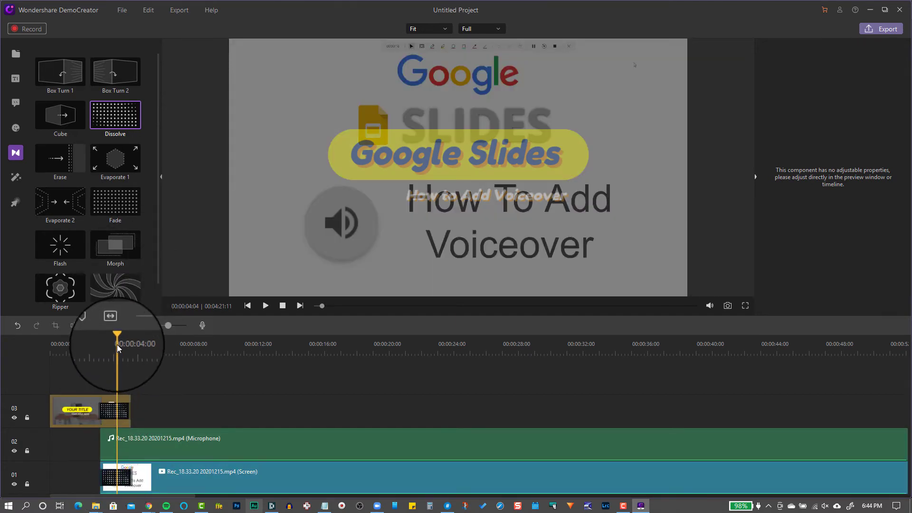
pyautogui.moveTo(117, 343); pyautogui.dragTo(41, 344)
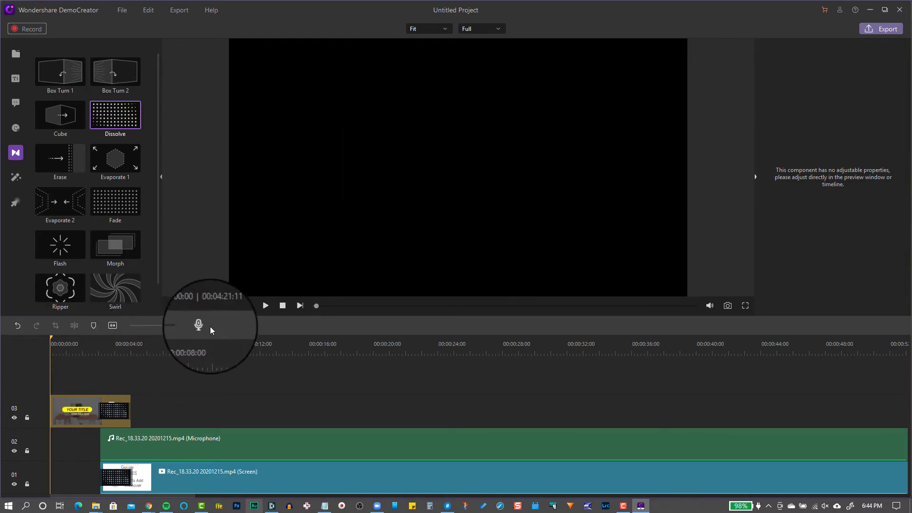
pyautogui.click(266, 307)
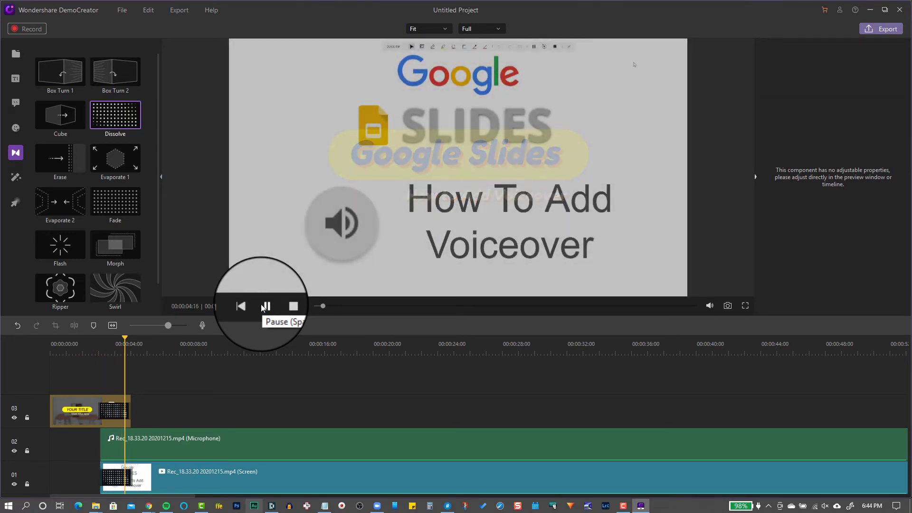
pyautogui.click(261, 306)
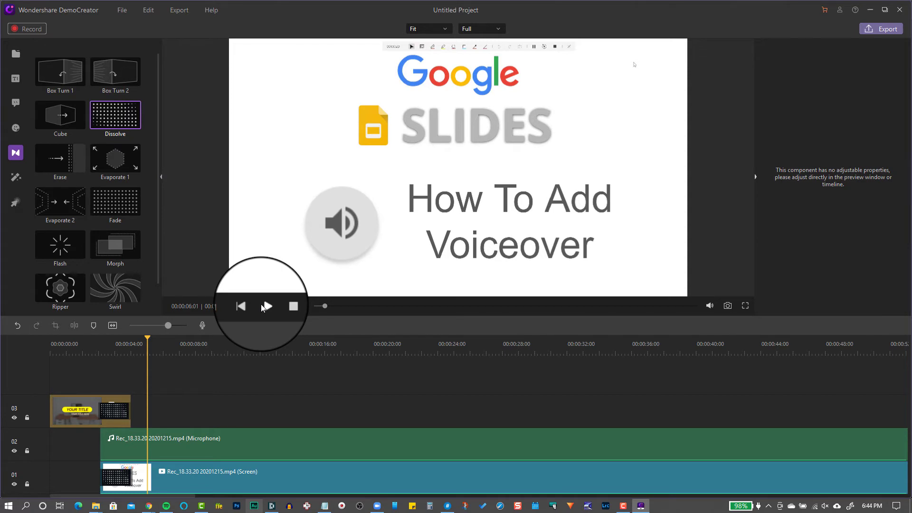
pyautogui.click(185, 474)
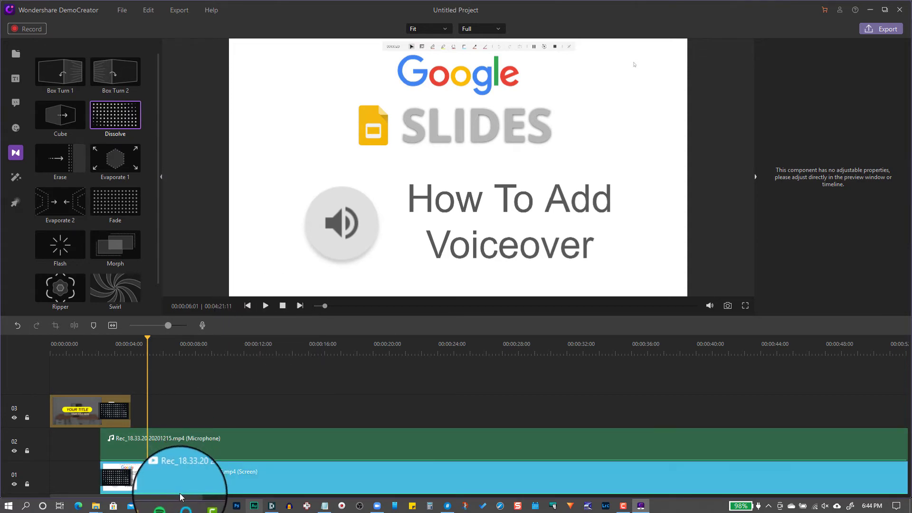
# Step: Place a Dissolve transition at the end of the Screen clip, then preview the ending from about 4:18
pyautogui.moveTo(179, 494); pyautogui.dragTo(784, 485)
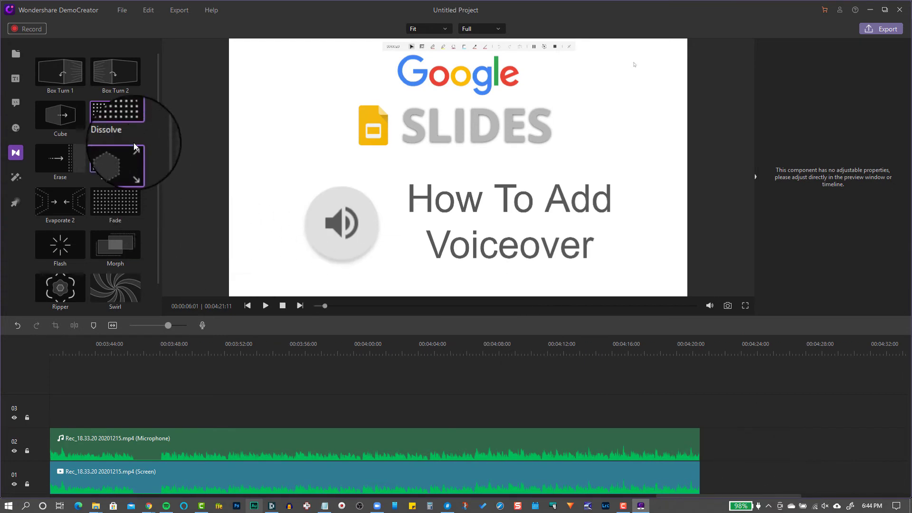
pyautogui.moveTo(135, 147); pyautogui.dragTo(672, 477)
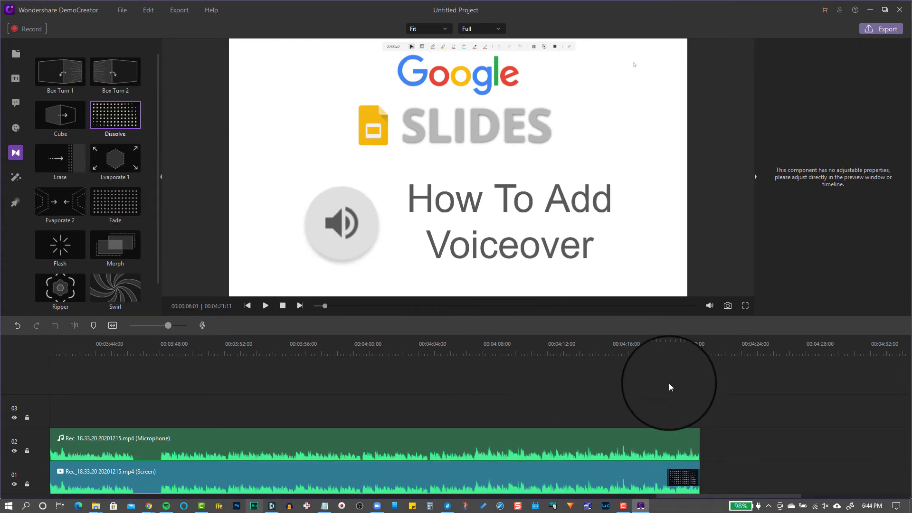
pyautogui.click(658, 354)
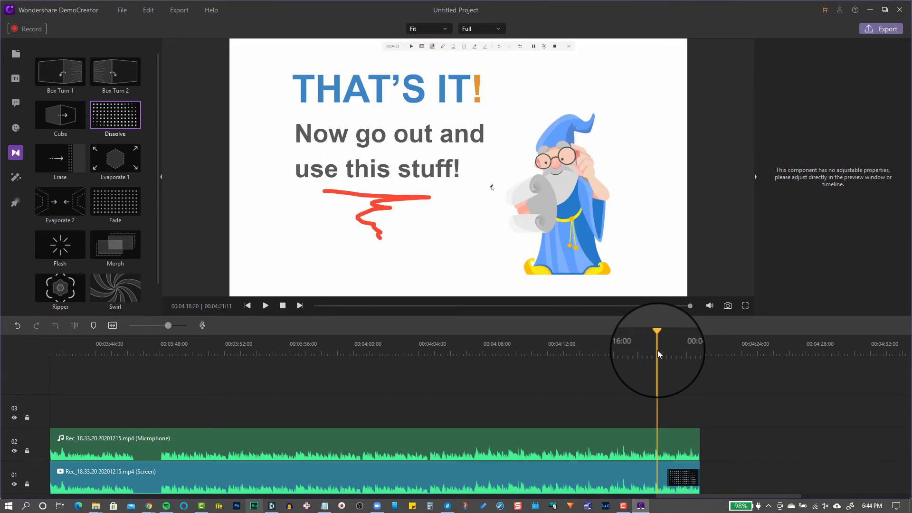
pyautogui.press('space')
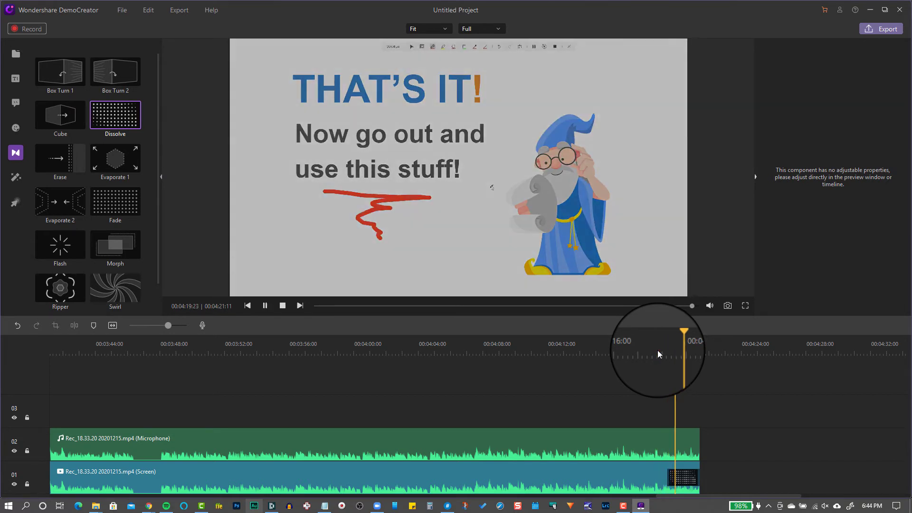